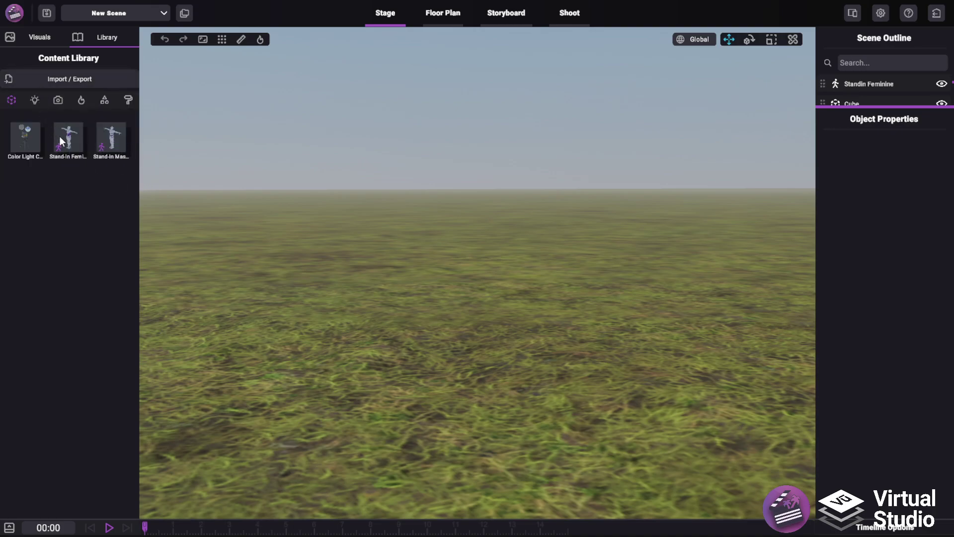
Place a feminine and a masculine stand-in from the content library side by side on the grass.
drag(136, 147, 341, 390)
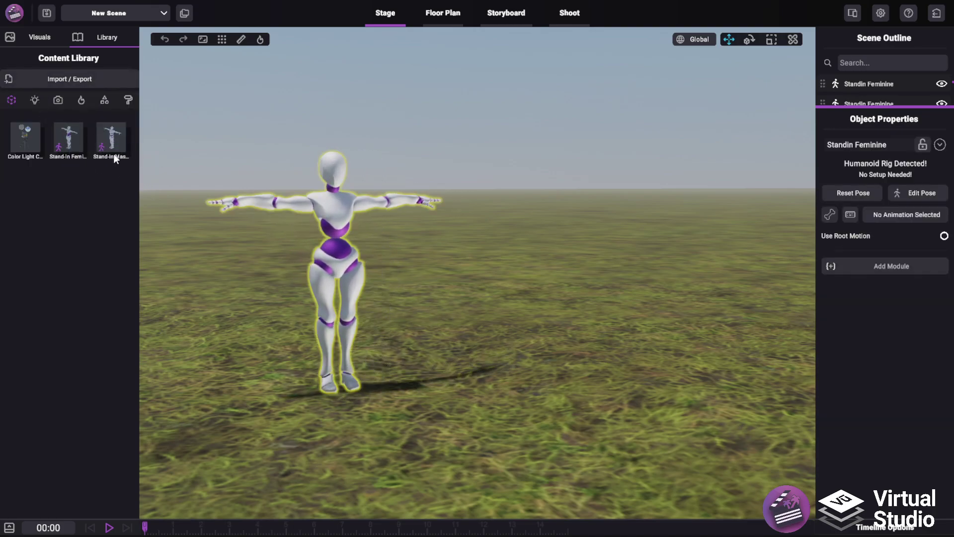
drag(156, 160, 547, 389)
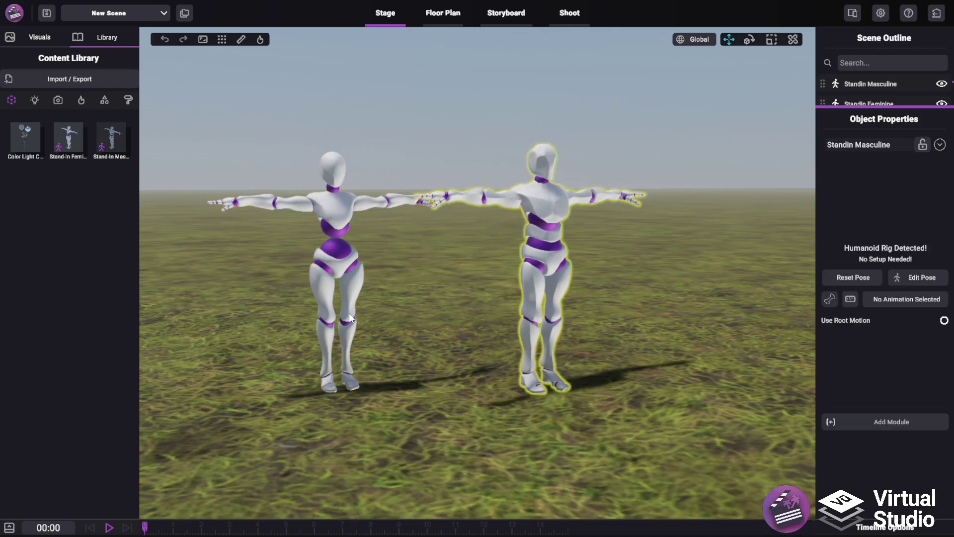
click(323, 254)
click(541, 337)
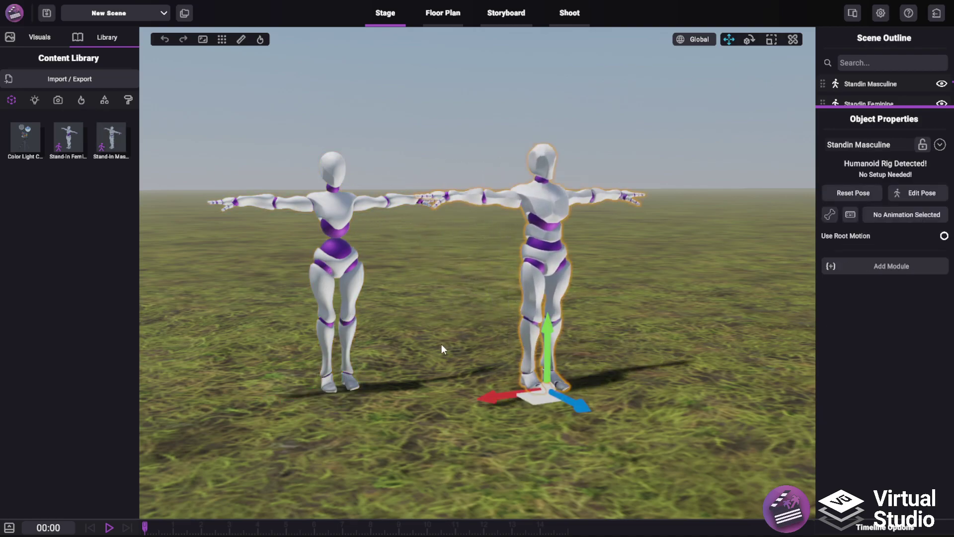
Delete the newly placed feminine stand-in and select the masculine one, facing it from the front.
click(329, 379)
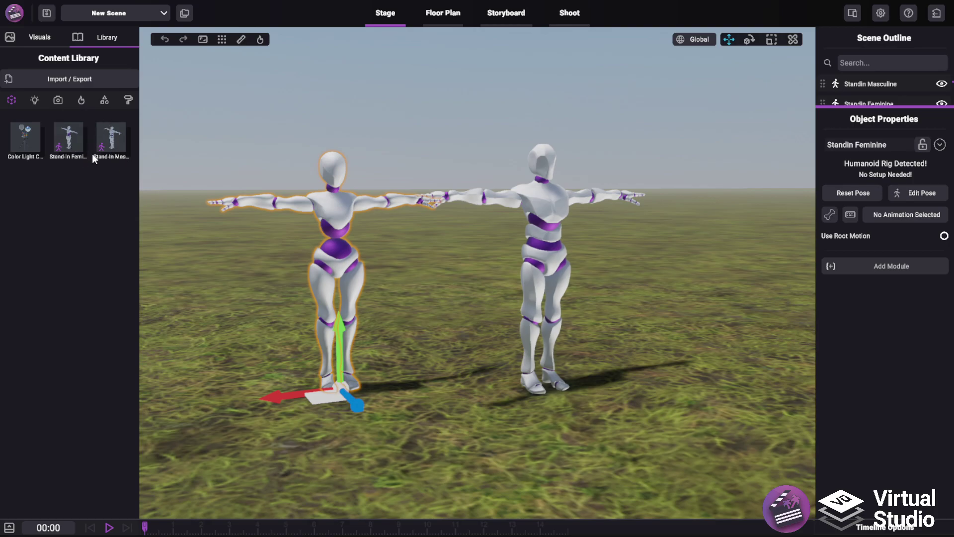
scroll(368, 317, up, 1)
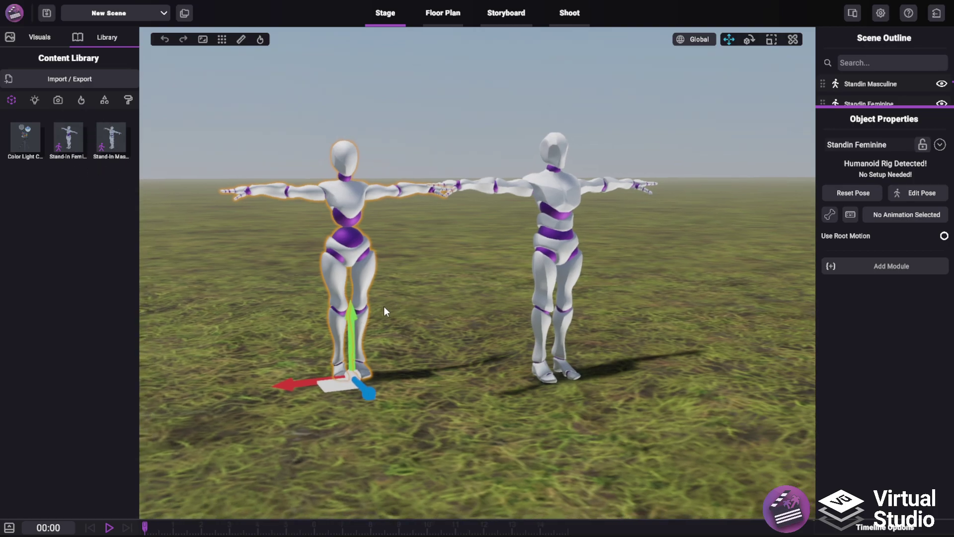
key(Delete)
click(552, 260)
key(d)
right_drag(553, 260, 538, 220)
key(w)
key(a)
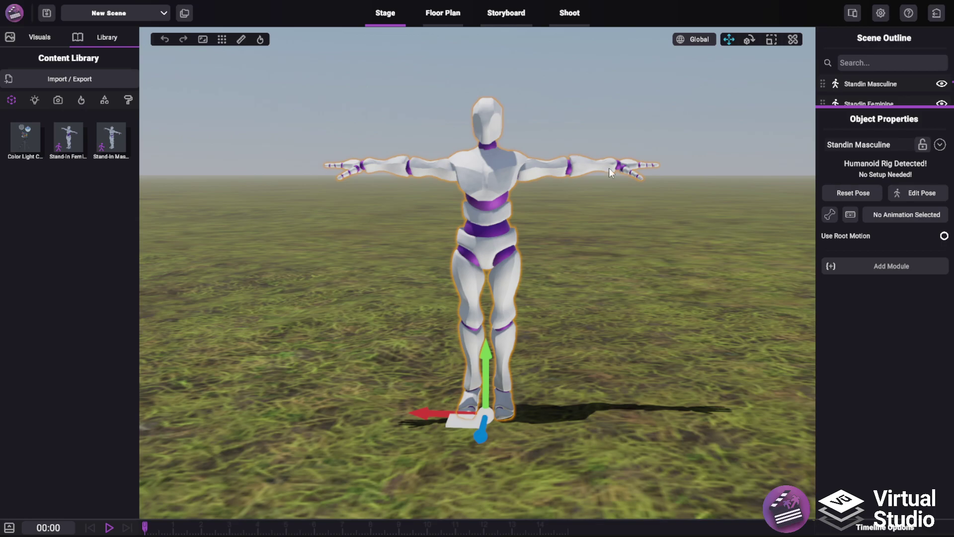
mouse_move(548, 241)
right_down()
mouse_move(545, 253)
mouse_move(552, 242)
right_up()
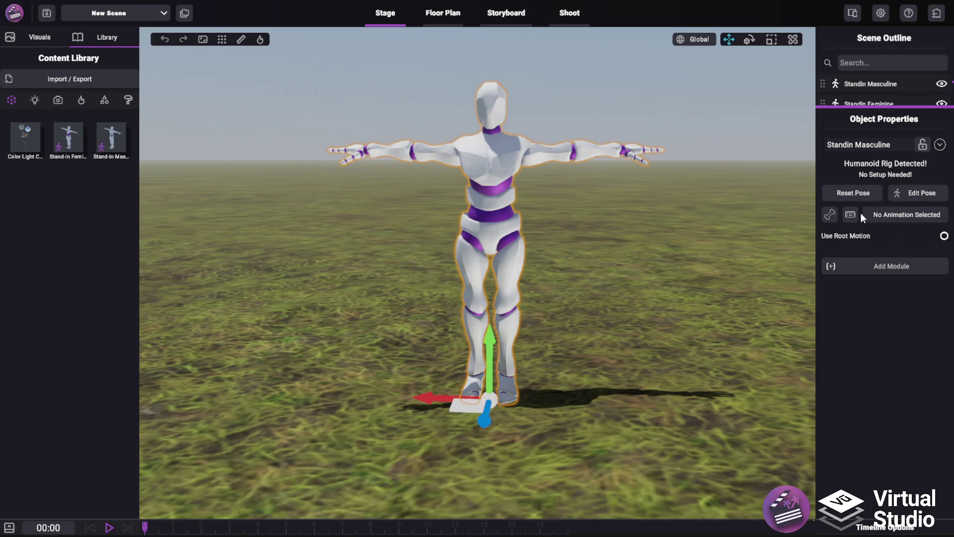
Apply the Sitting_Crying_01 animation from the Sitting category to the masculine stand-in.
click(901, 214)
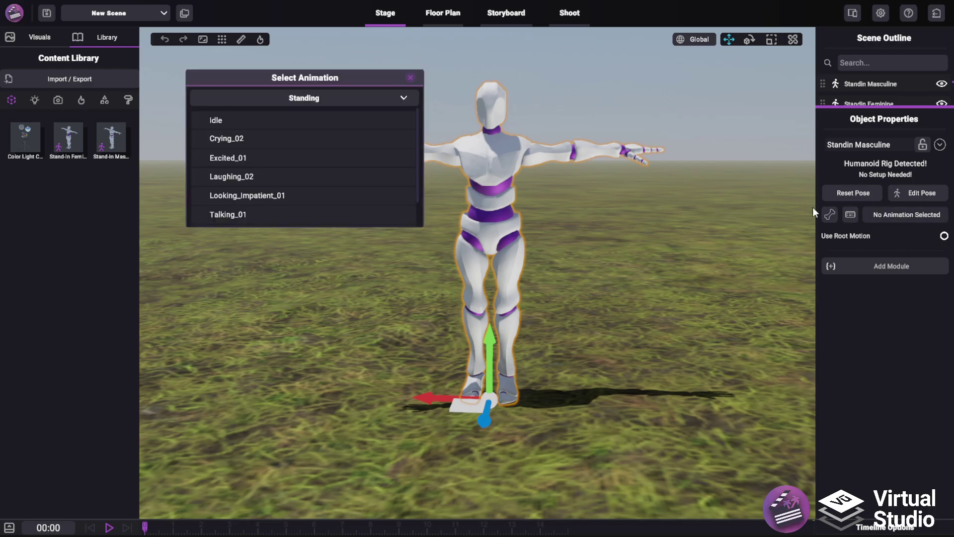
click(366, 96)
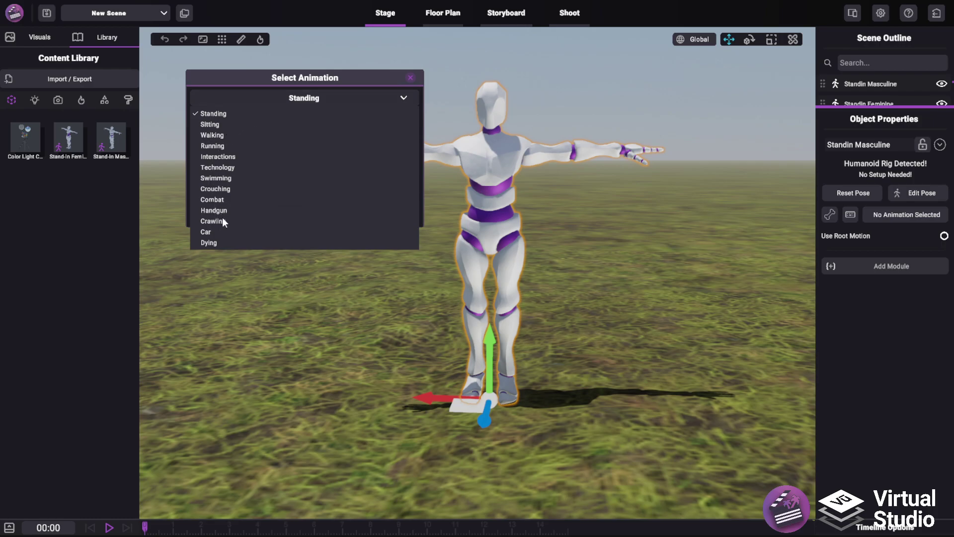
click(217, 124)
click(231, 119)
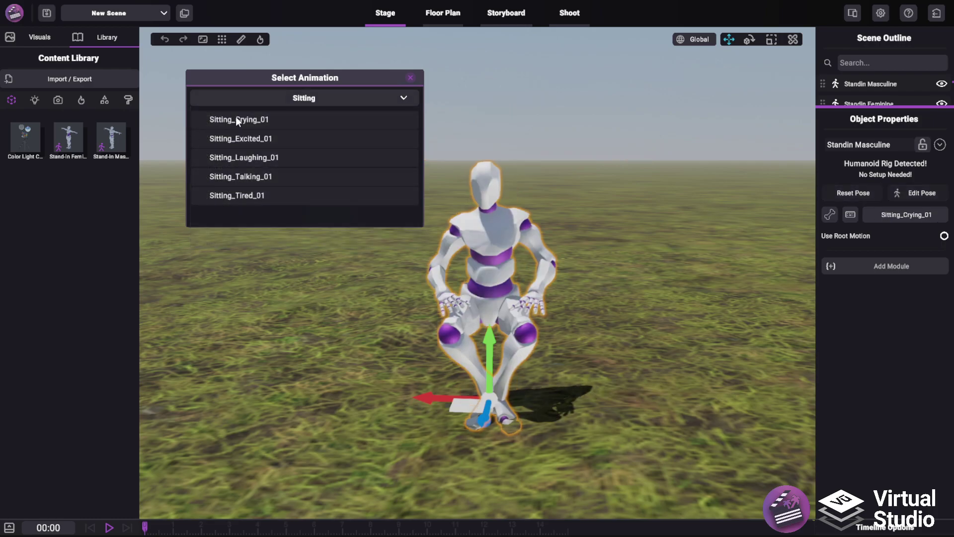
Try the Standing animations Excited_01 and Talking_01 on the masculine stand-in, settle on Idle and close the animation picker.
click(293, 97)
click(235, 112)
click(226, 122)
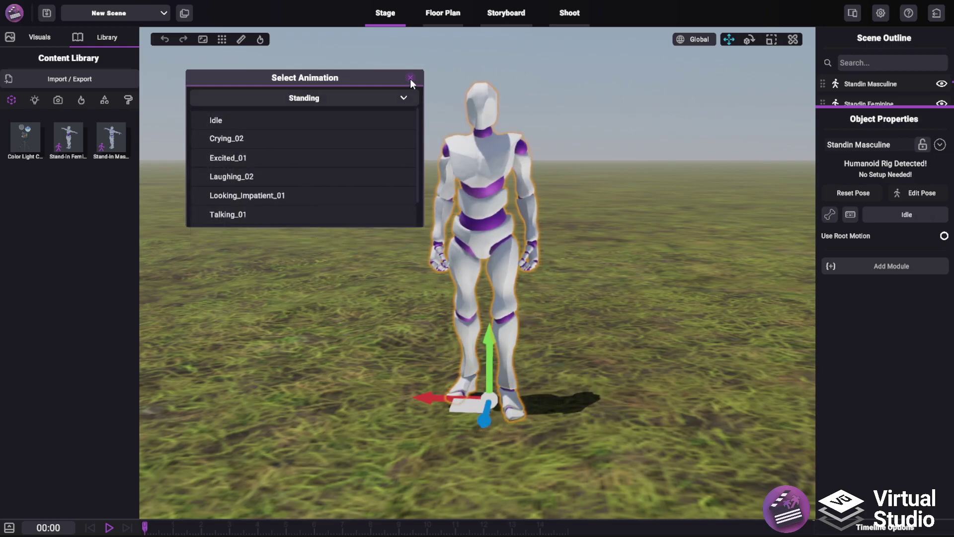
click(219, 156)
click(239, 213)
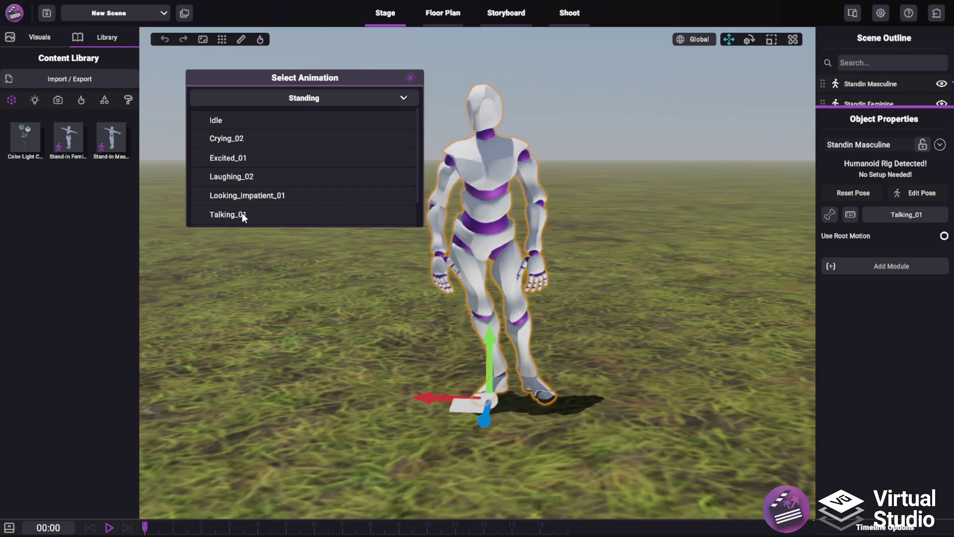
click(221, 121)
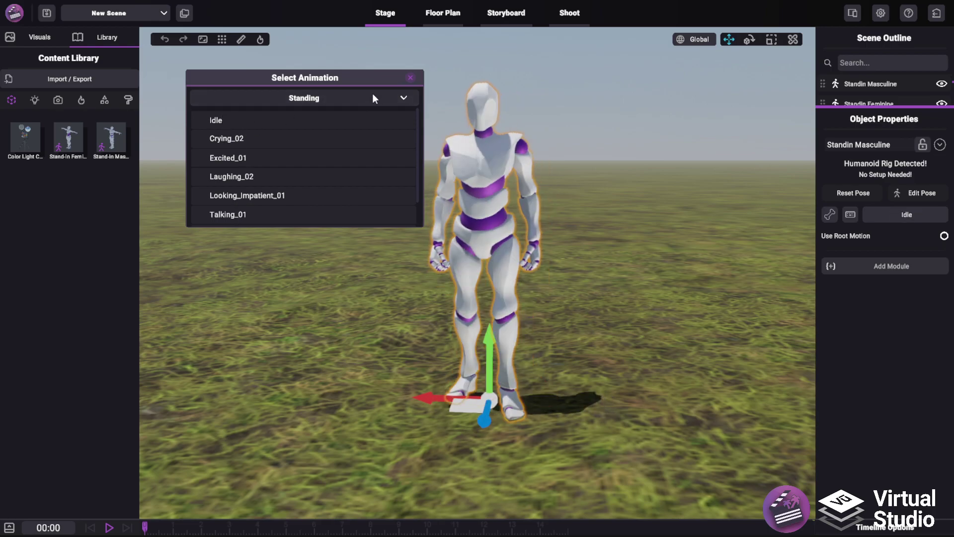
click(410, 78)
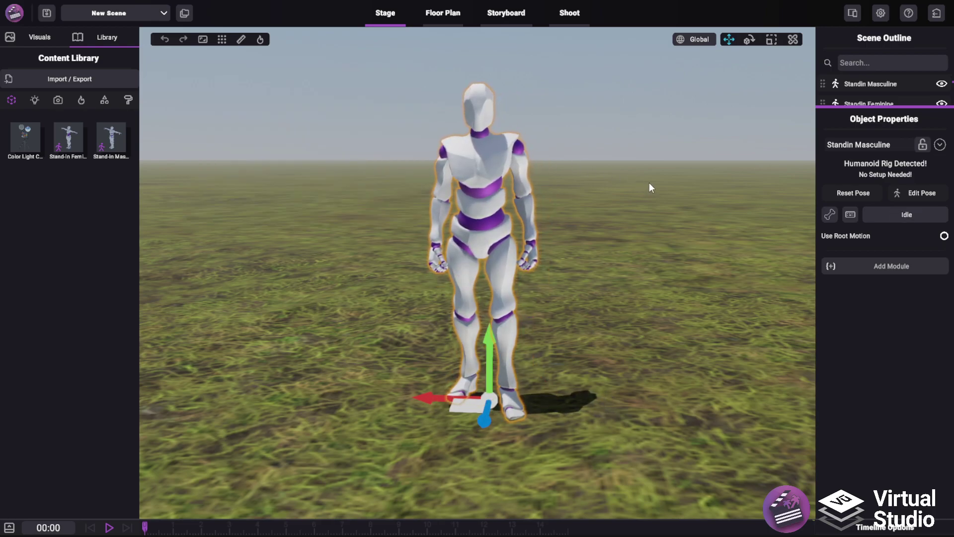
Take direct control of the masculine stand-in, walk it around the stage past the feminine figure, and exit character control.
click(850, 215)
key(w)
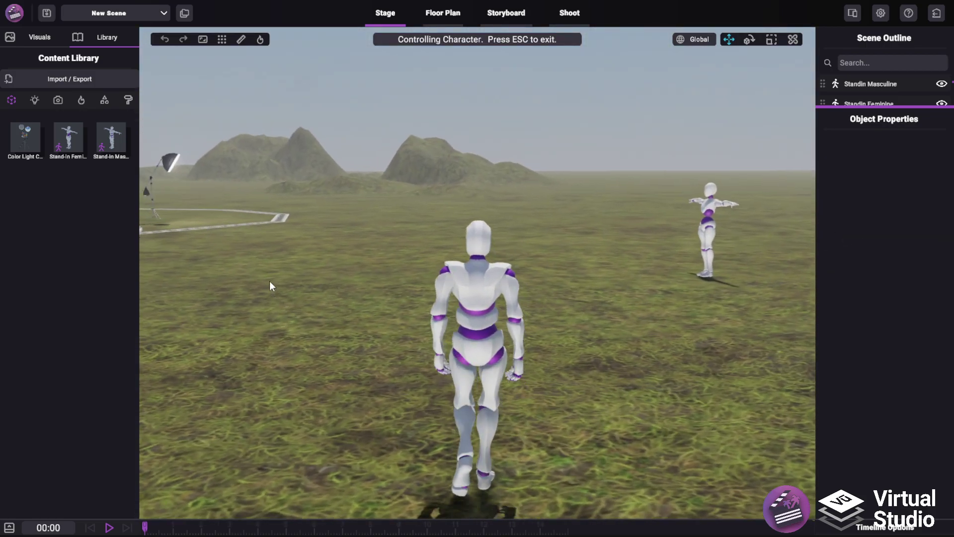
key(w)
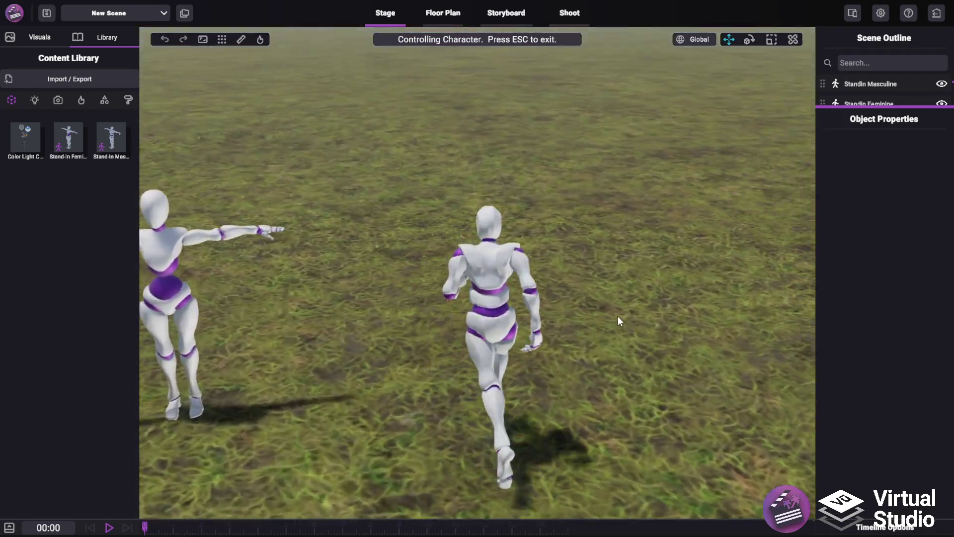
key(d)
key(s)
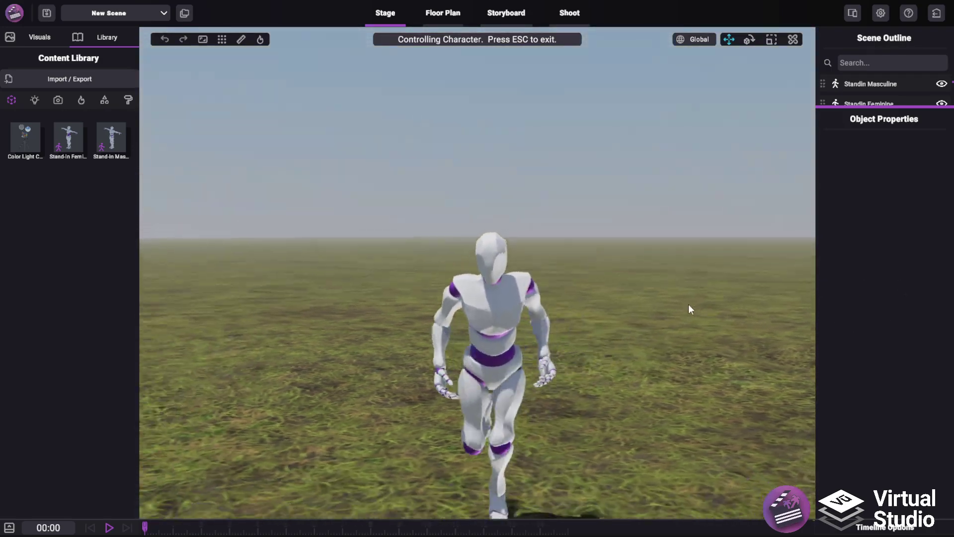
key(a)
key(w)
key(d)
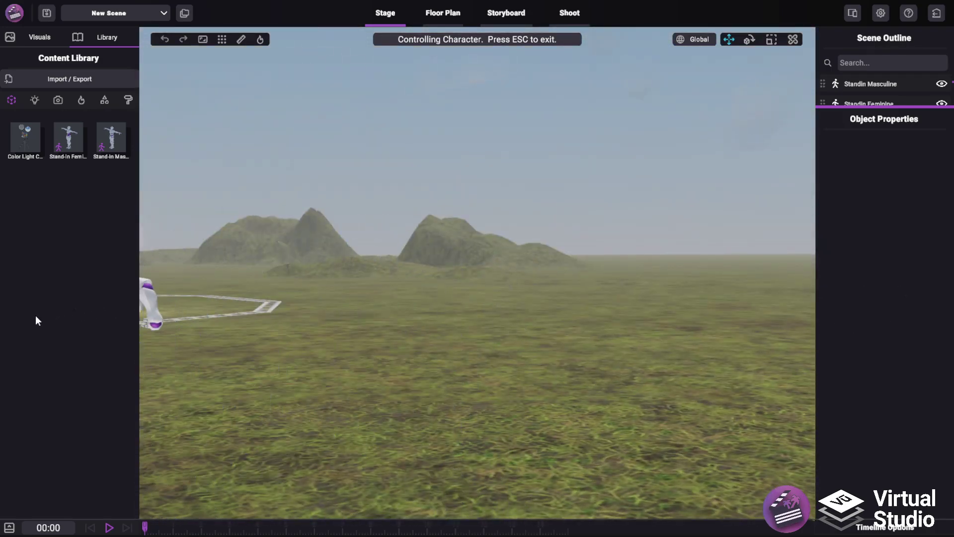
key(s)
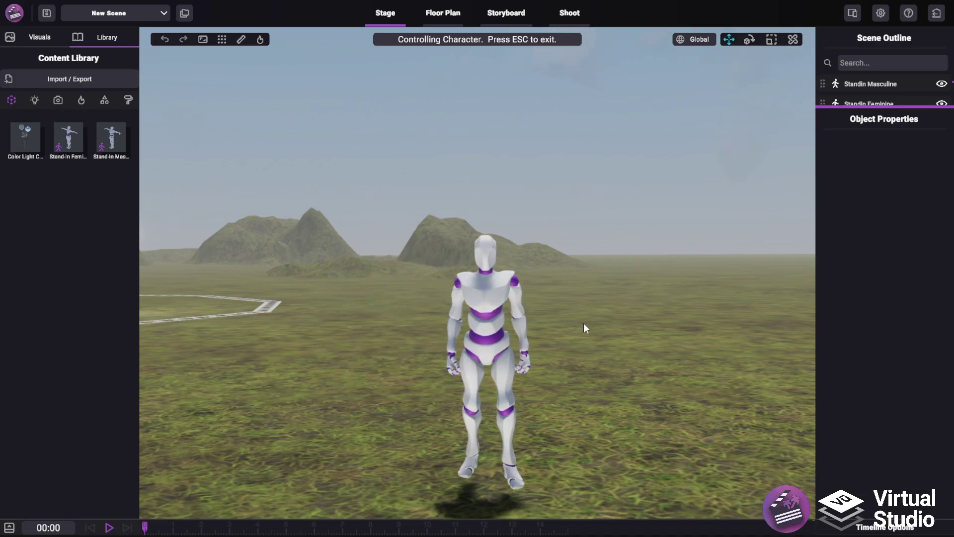
key(Escape)
Select the masculine stand-in and turn on pose editing, viewing its pose handles from the front and side.
click(481, 346)
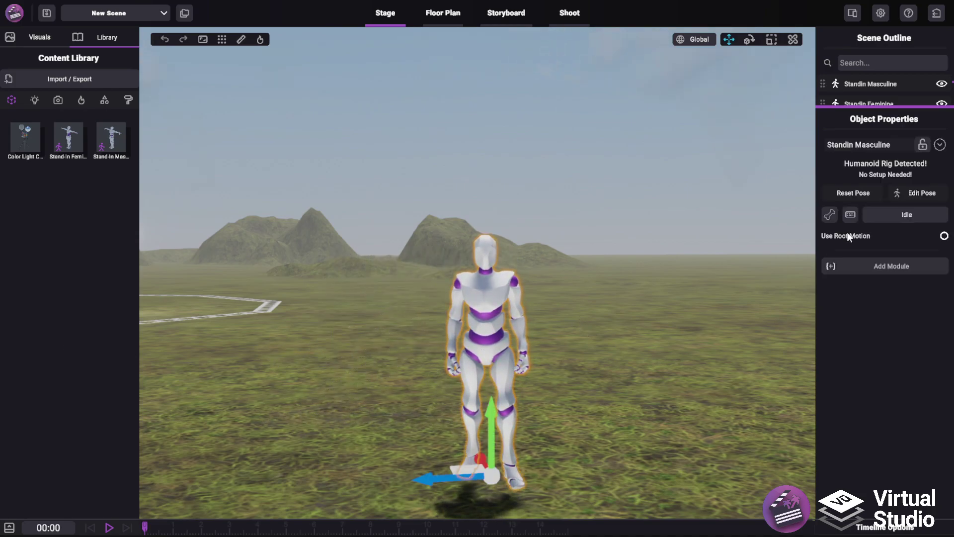
click(825, 216)
right_drag(574, 300, 538, 370)
scroll(538, 371, up, 3)
scroll(538, 369, up, 2)
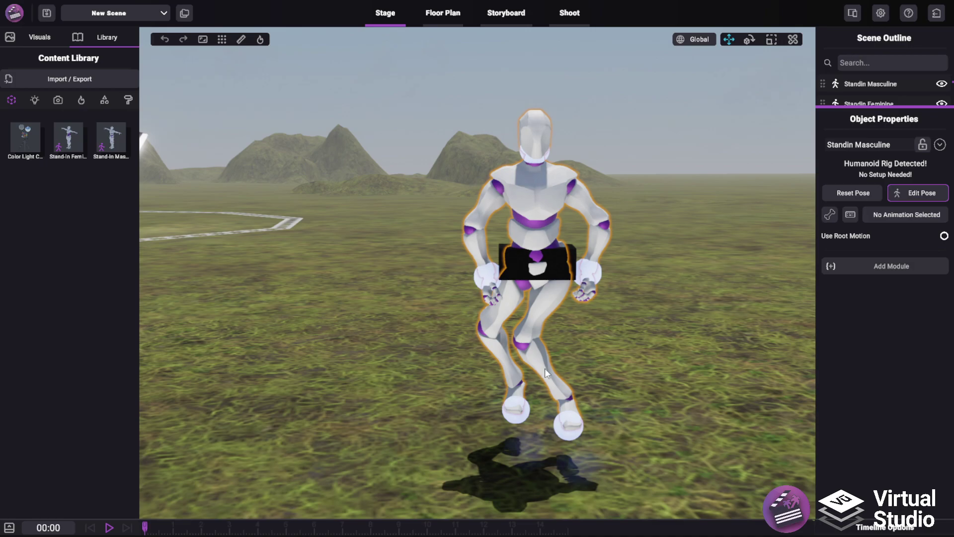
click(915, 195)
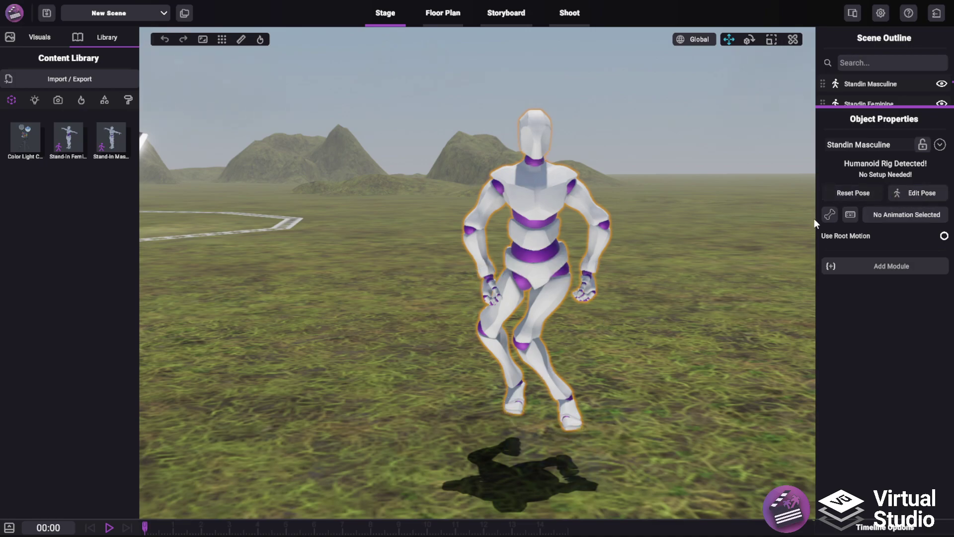
click(911, 192)
middle_drag(738, 277, 20, 278)
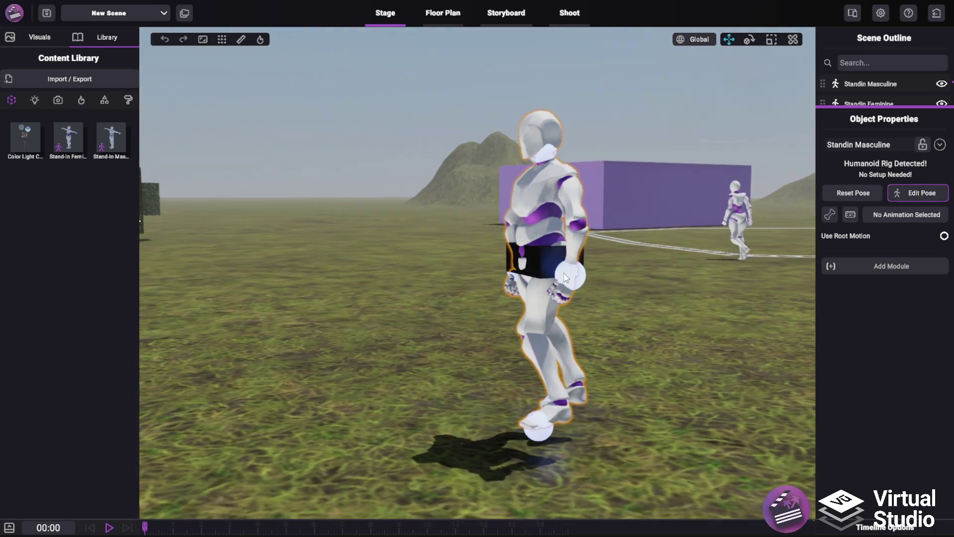
middle_drag(501, 253, 667, 282)
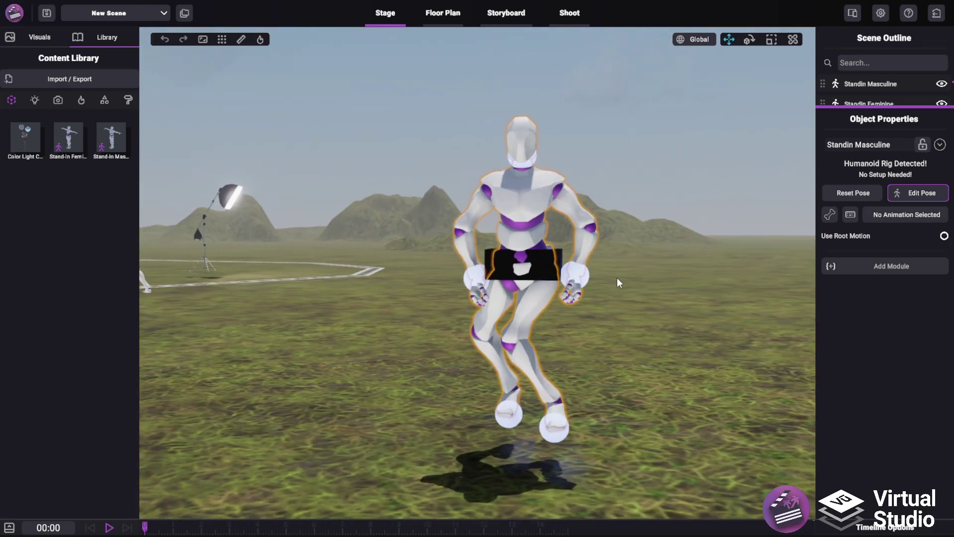
Pose the masculine stand-in by lifting its head, spreading both hands, shifting the hips, raising one foot and extending the other outward.
drag(524, 157, 544, 135)
drag(574, 275, 646, 258)
drag(470, 273, 392, 223)
mouse_move(518, 265)
mouse_down()
mouse_move(526, 239)
mouse_move(526, 312)
mouse_move(534, 262)
mouse_up()
drag(509, 413, 509, 362)
drag(554, 427, 664, 369)
Raise both hands of the stand-in to about shoulder height and shift its head.
drag(647, 261, 646, 166)
drag(528, 134, 547, 123)
drag(397, 225, 420, 167)
right_drag(579, 206, 595, 211)
key(q)
key(e)
drag(642, 195, 661, 167)
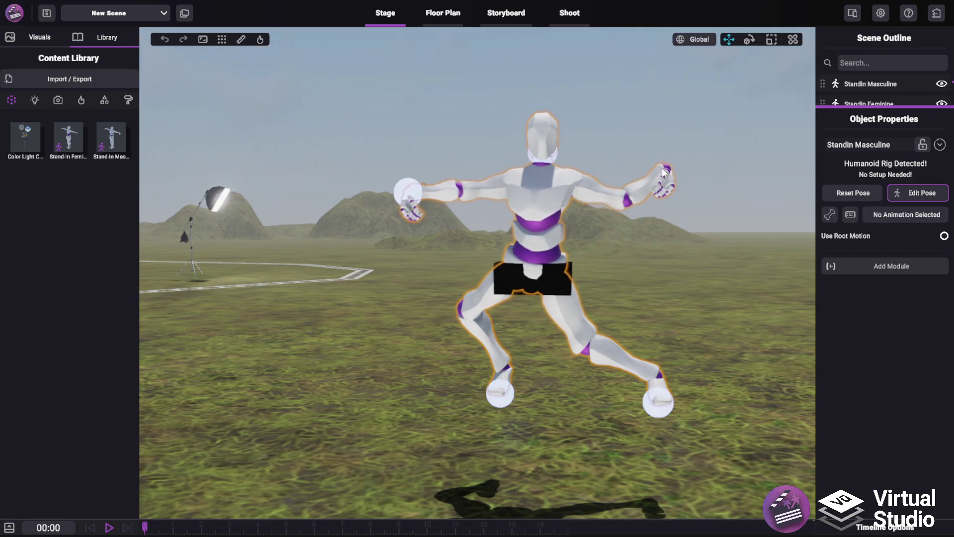
drag(544, 153, 538, 148)
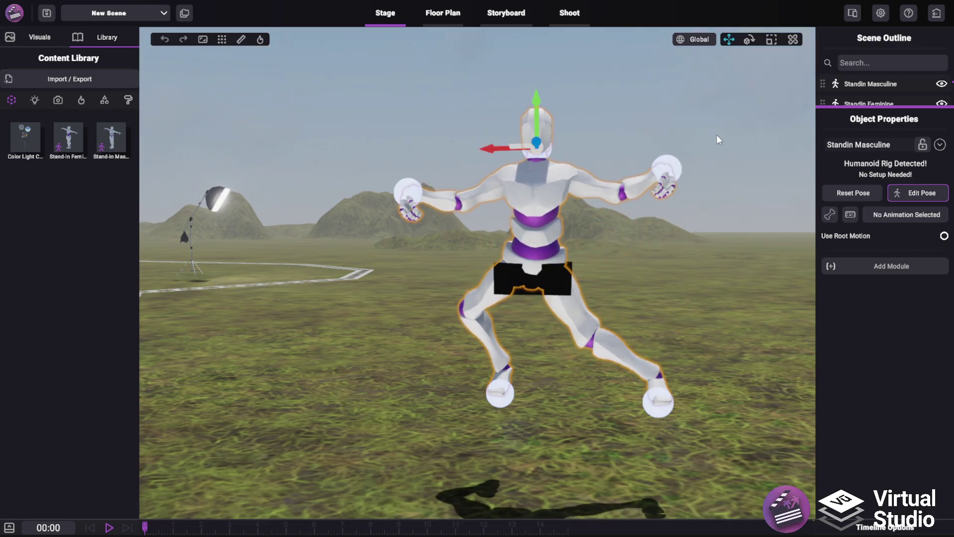
Reposition the stand-in's right hand using its move gizmo.
click(403, 192)
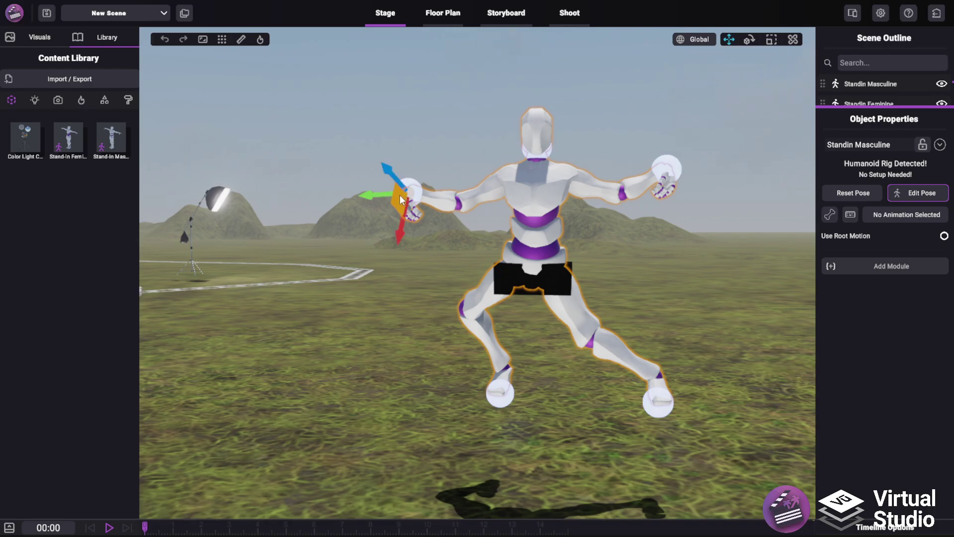
drag(383, 198, 431, 193)
right_drag(382, 205, 406, 253)
drag(407, 210, 387, 201)
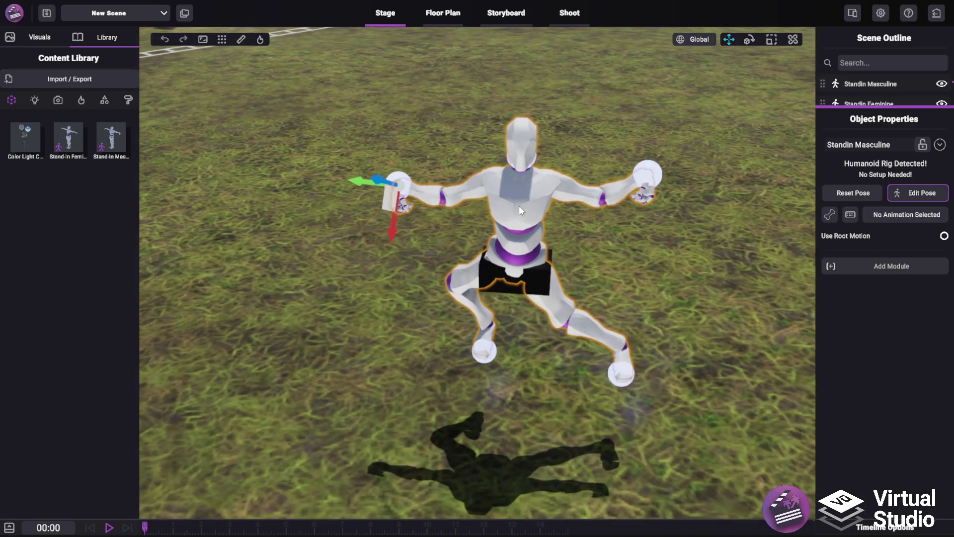
Rotate the stand-in's head handle with the Rotate tool.
click(530, 161)
click(749, 39)
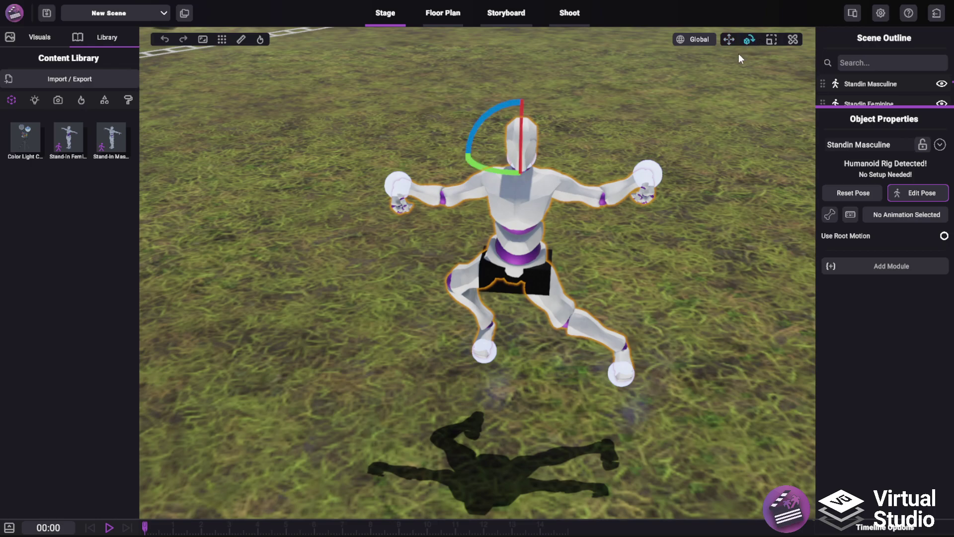
drag(511, 172, 535, 177)
Lower the stand-in's left hand to hip level, shift the hips sideways and bring the feet closer together.
drag(653, 178, 613, 199)
key(e)
drag(625, 246, 634, 215)
drag(532, 262, 555, 290)
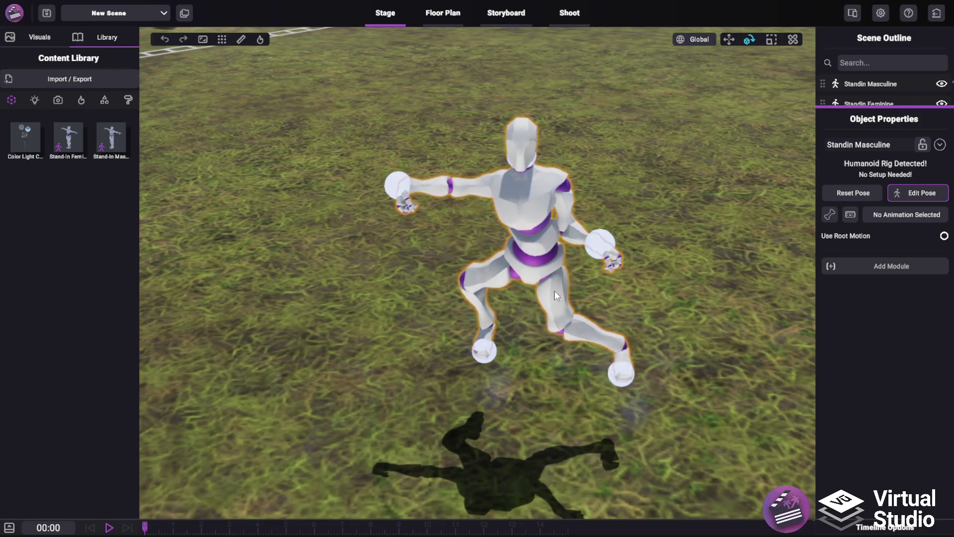
drag(475, 349, 487, 390)
drag(621, 373, 571, 410)
Readjust the stand-in's head, hips and left foot, and bend both arms by moving the hands.
right_drag(571, 410, 604, 111)
drag(521, 77, 535, 105)
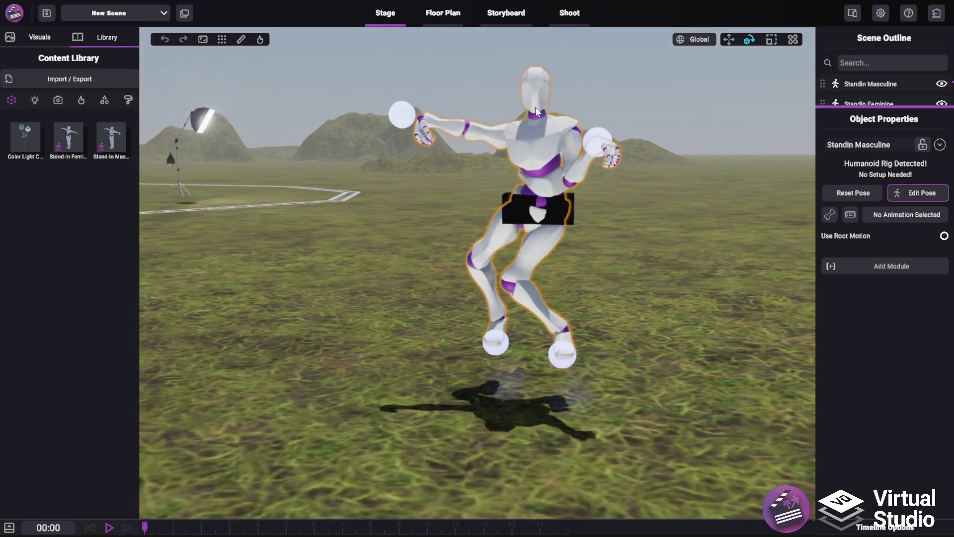
drag(535, 222, 591, 336)
drag(401, 116, 449, 183)
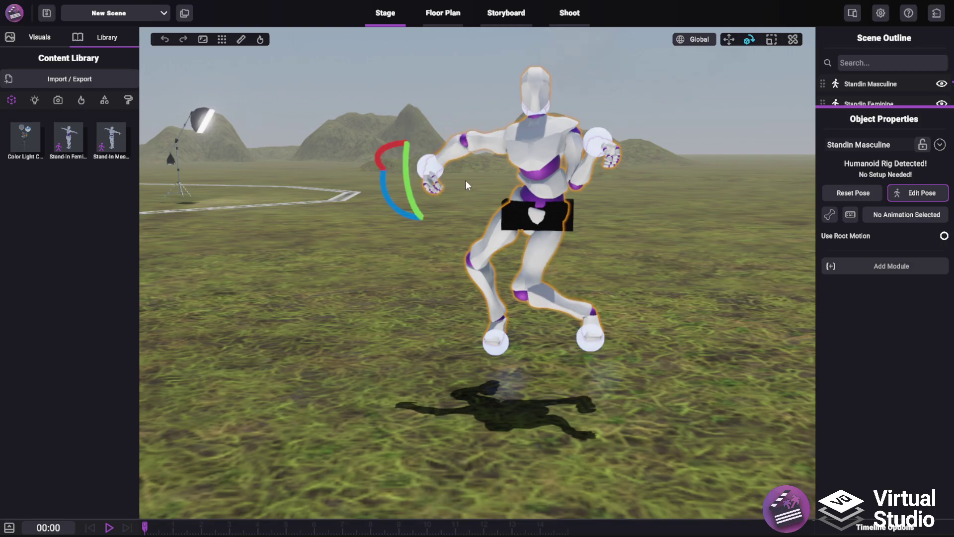
drag(597, 146, 613, 161)
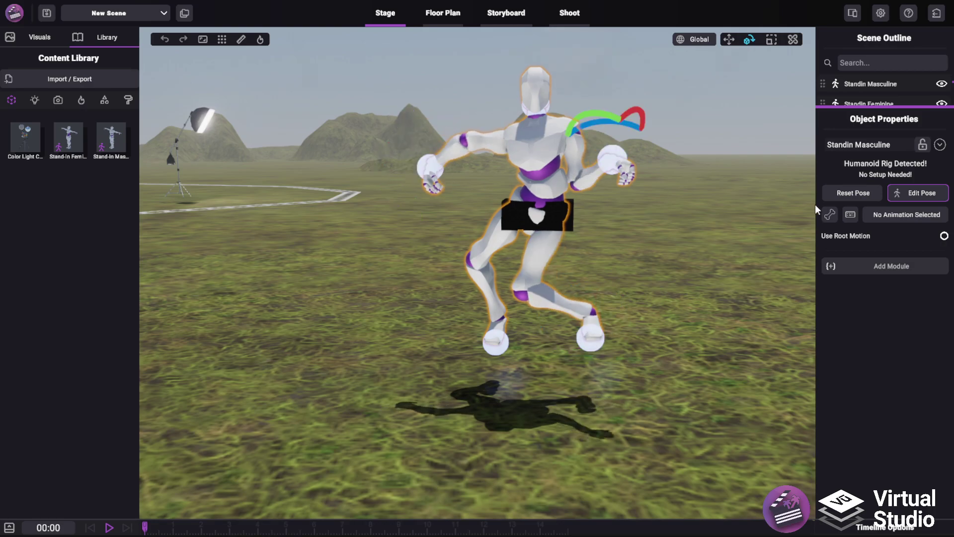
Reset the masculine stand-in's pose and make small adjustments to its head, hips, right hand and feet.
click(842, 193)
right_drag(435, 192, 443, 167)
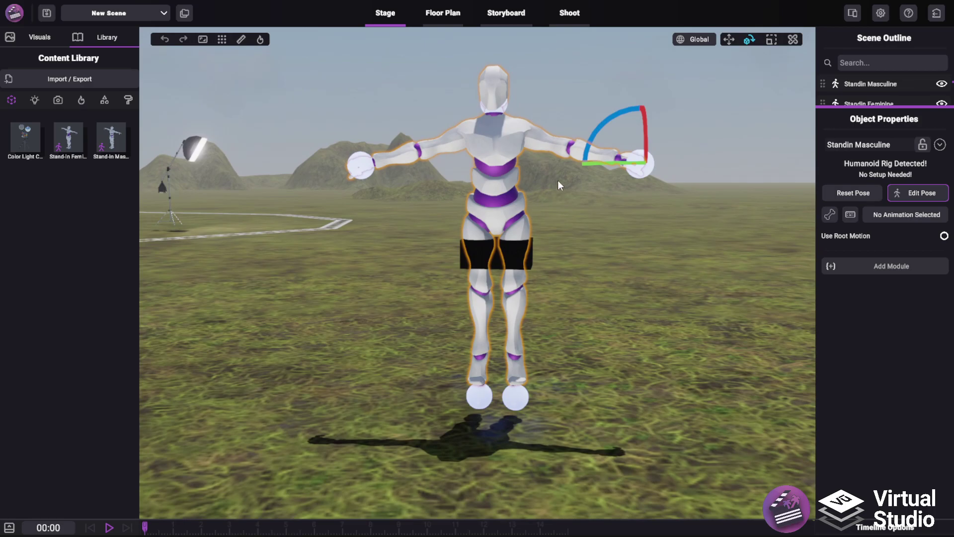
drag(503, 106, 507, 138)
drag(498, 251, 491, 270)
drag(510, 390, 443, 411)
drag(360, 166, 369, 202)
mouse_move(445, 411)
mouse_down()
mouse_move(476, 373)
mouse_move(455, 365)
mouse_move(443, 398)
mouse_move(463, 407)
mouse_up()
mouse_move(531, 409)
mouse_down()
mouse_move(606, 365)
mouse_move(520, 406)
mouse_up()
Turn off pose editing for the masculine stand-in and look over the finished pose from an angle.
right_drag(616, 333, 447, 318)
click(900, 189)
key(w)
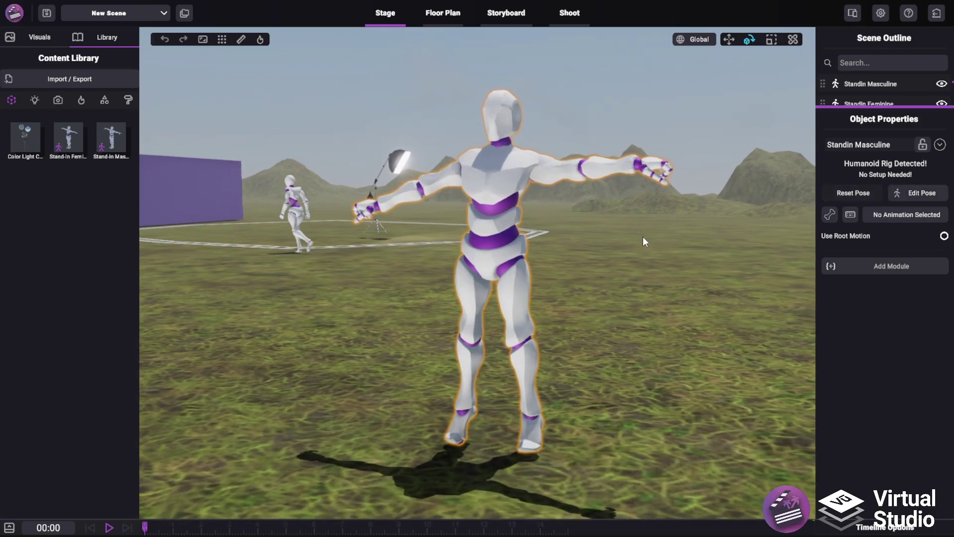
key(s)
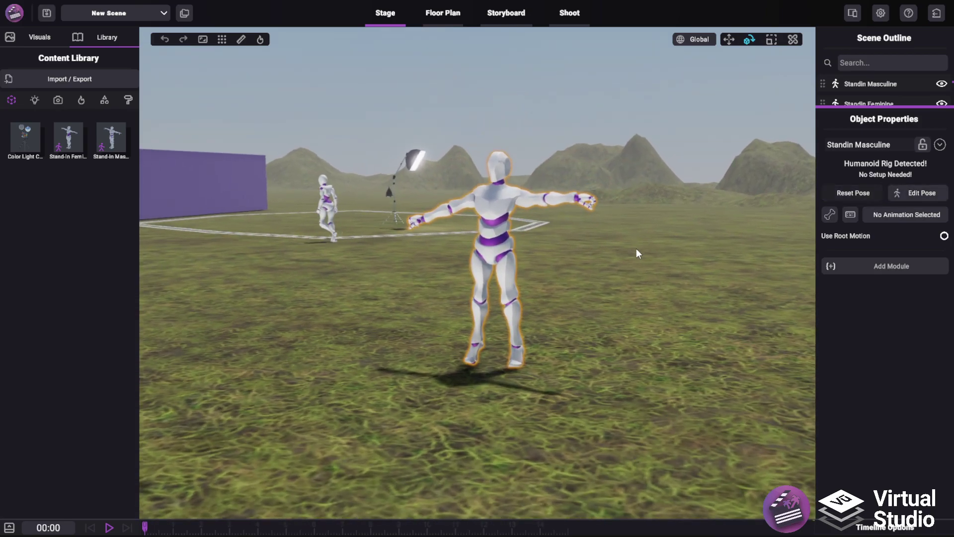